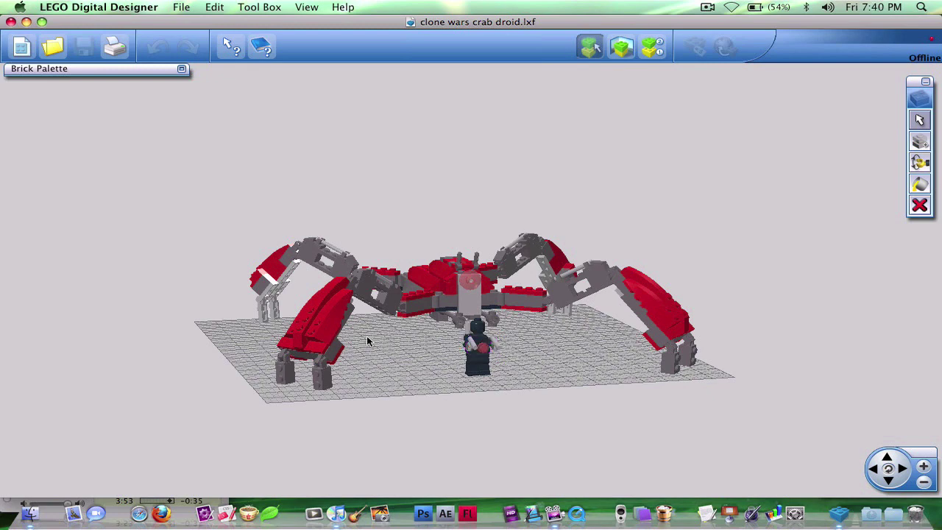
Orbit the camera around the crab droid through angled, front, and low side views
{"action": "mouse_move", "coordinate": [366, 340]}
{"action": "right_mouse_down"}
{"action": "mouse_move", "coordinate": [633, 392]}
{"action": "mouse_move", "coordinate": [400, 340]}
{"action": "right_mouse_up"}
{"action": "mouse_move", "coordinate": [395, 385]}
{"action": "right_mouse_down"}
{"action": "mouse_move", "coordinate": [444, 382]}
{"action": "mouse_move", "coordinate": [120, 350]}
{"action": "mouse_move", "coordinate": [64, 357]}
{"action": "right_mouse_up"}
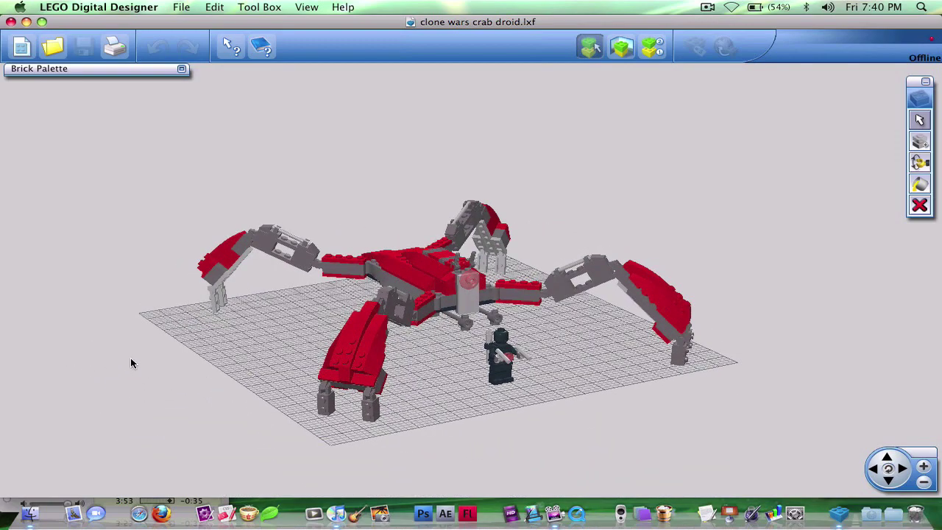
{"action": "mouse_move", "coordinate": [385, 354]}
{"action": "right_mouse_down"}
{"action": "mouse_move", "coordinate": [432, 343]}
{"action": "mouse_move", "coordinate": [413, 340]}
{"action": "right_mouse_up"}
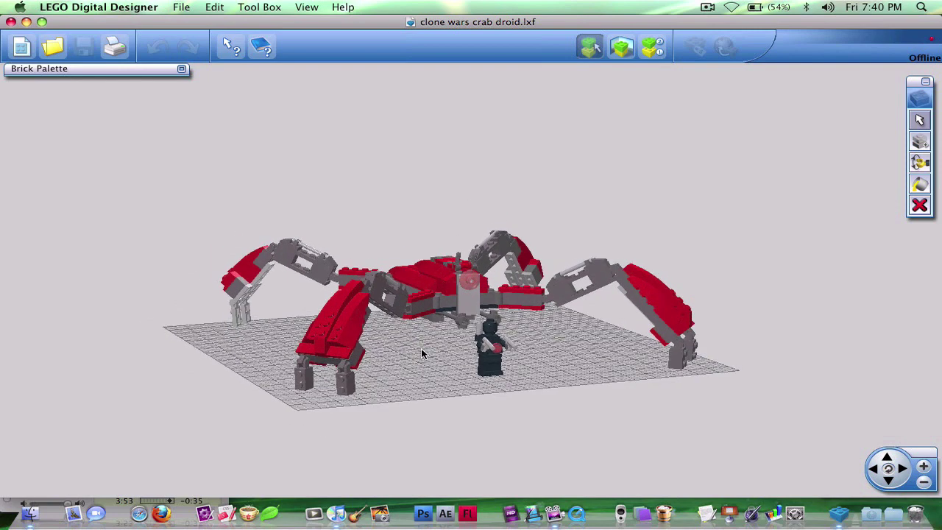
{"action": "mouse_move", "coordinate": [439, 353]}
{"action": "right_mouse_down"}
{"action": "mouse_move", "coordinate": [435, 341]}
{"action": "mouse_move", "coordinate": [340, 343]}
{"action": "mouse_move", "coordinate": [365, 400]}
{"action": "mouse_move", "coordinate": [355, 513]}
{"action": "right_mouse_up"}
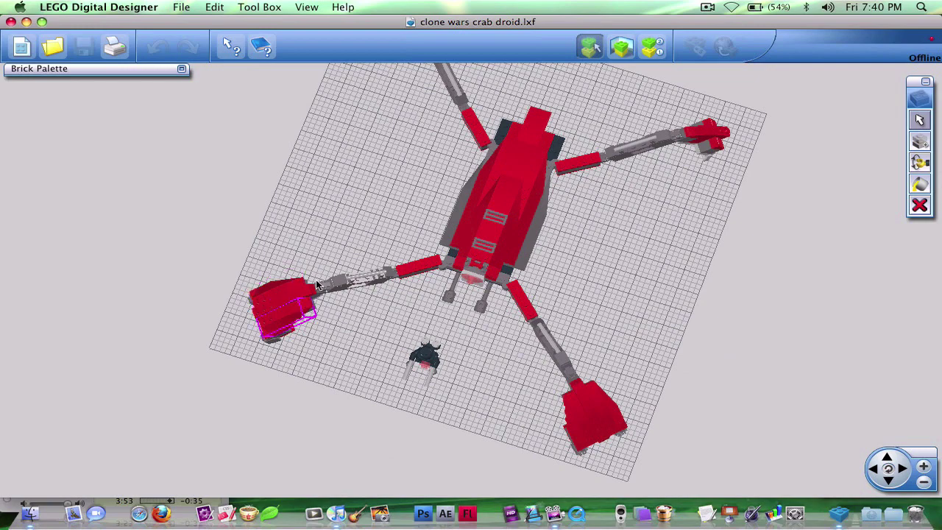
{"action": "mouse_move", "coordinate": [512, 368]}
{"action": "right_mouse_down"}
{"action": "mouse_move", "coordinate": [526, 364]}
{"action": "mouse_move", "coordinate": [603, 228]}
{"action": "right_mouse_up"}
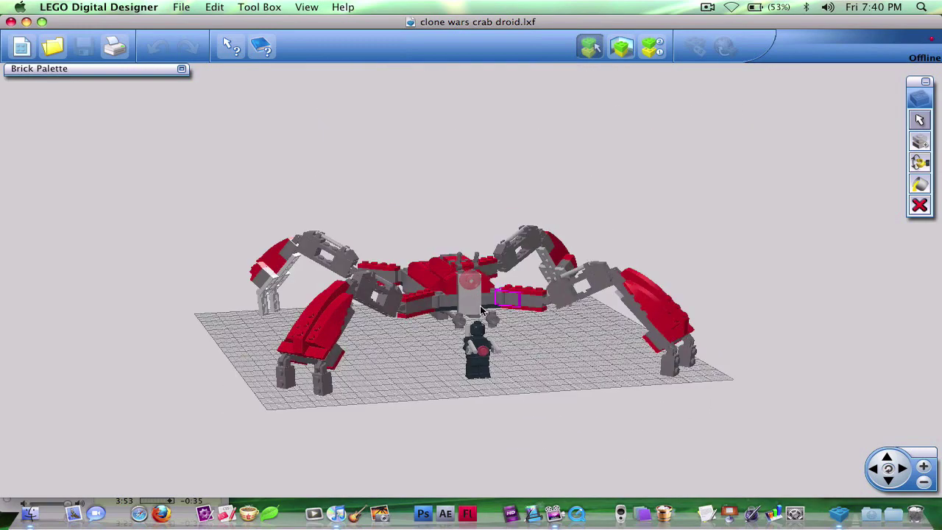
{"action": "right_click_drag", "start_coordinate": [422, 352], "coordinate": [410, 381]}
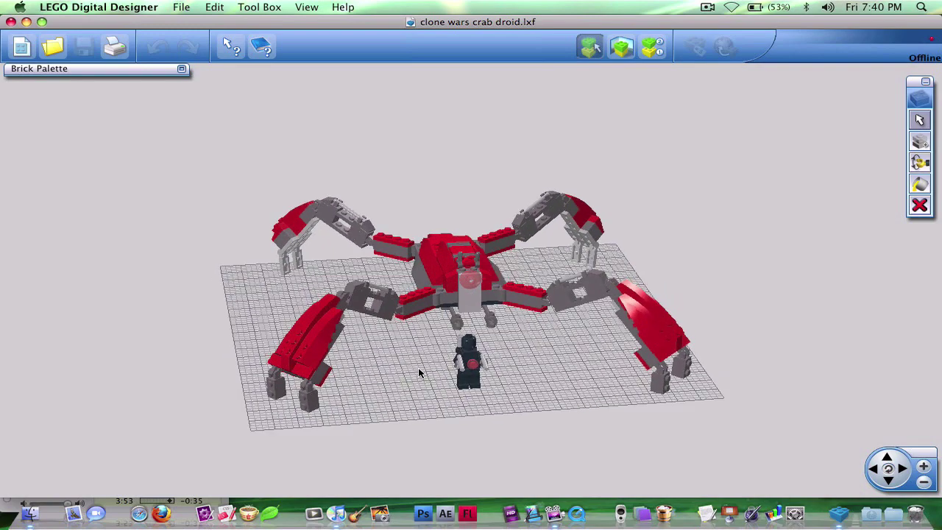
{"action": "mouse_move", "coordinate": [410, 393]}
{"action": "right_mouse_down"}
{"action": "mouse_move", "coordinate": [430, 368]}
{"action": "mouse_move", "coordinate": [398, 356]}
{"action": "right_mouse_up"}
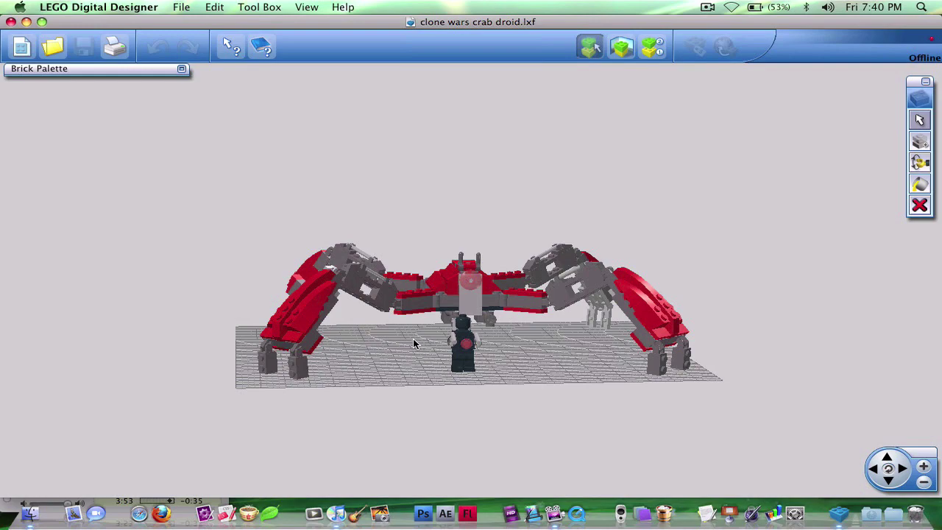
Orbit up to a near top-down view of the whole droid
{"action": "right_click_drag", "start_coordinate": [413, 340], "coordinate": [445, 383]}
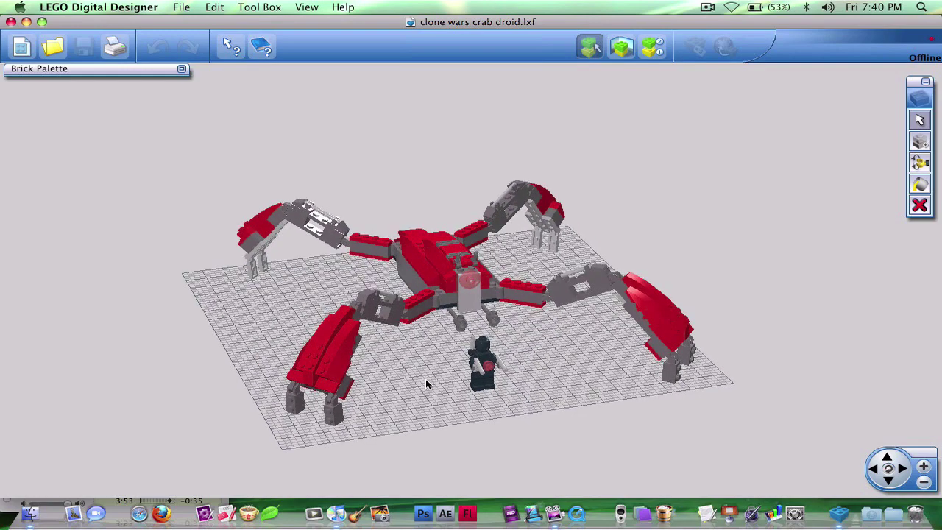
{"action": "right_click_drag", "start_coordinate": [457, 378], "coordinate": [472, 386]}
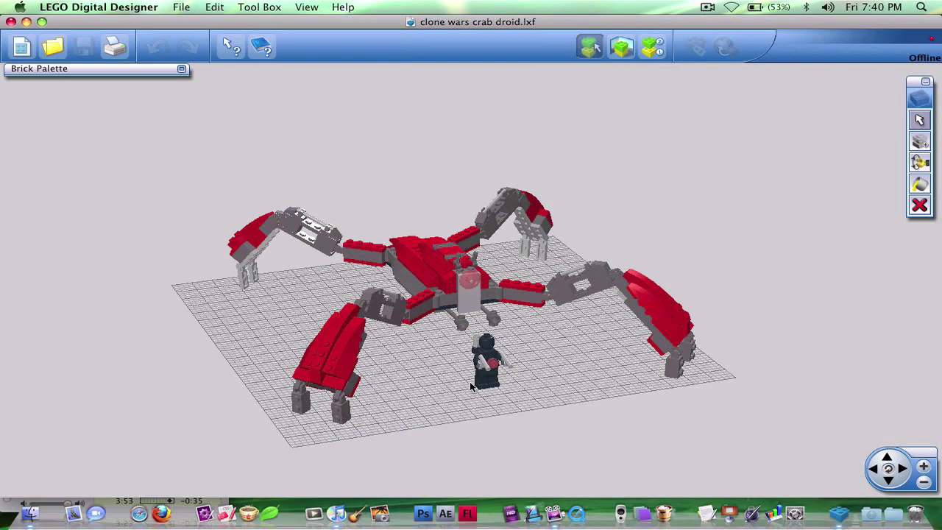
{"action": "mouse_move", "coordinate": [469, 381]}
{"action": "right_mouse_down"}
{"action": "mouse_move", "coordinate": [450, 347]}
{"action": "mouse_move", "coordinate": [427, 170]}
{"action": "mouse_move", "coordinate": [408, 442]}
{"action": "mouse_move", "coordinate": [487, 320]}
{"action": "right_mouse_up"}
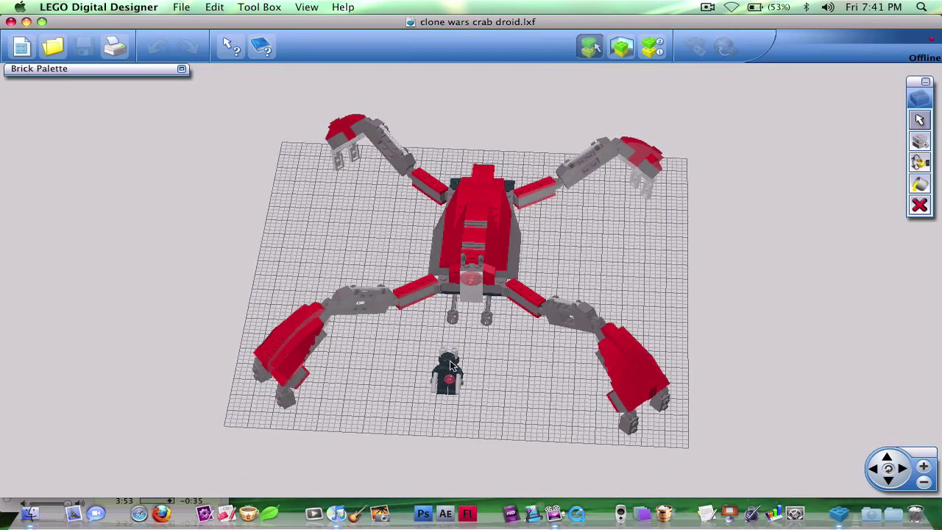
Zoom in on the droid's central body, zoom back out, and orbit to a low side view
{"action": "scroll", "coordinate": [500, 305], "scroll_direction": "up", "scroll_amount": 5}
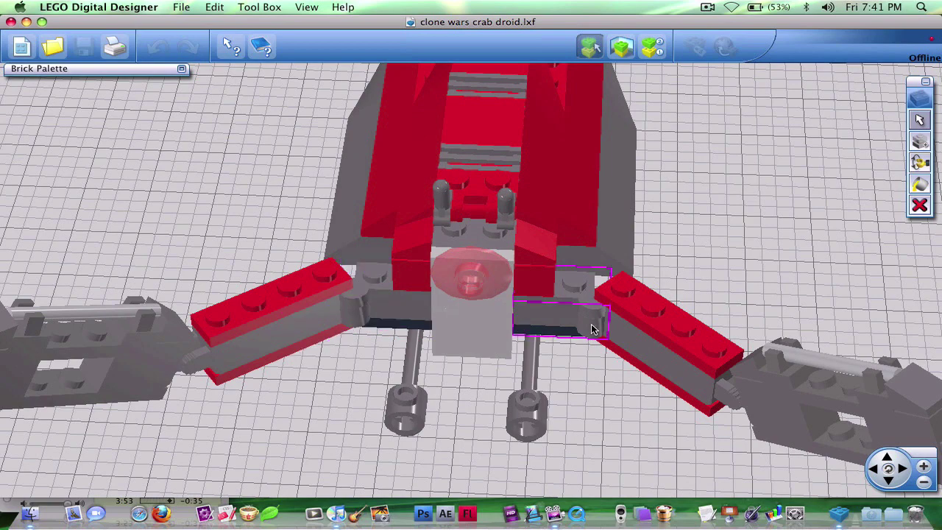
{"action": "scroll", "coordinate": [592, 329], "scroll_direction": "down", "scroll_amount": 3}
{"action": "scroll", "coordinate": [592, 329], "scroll_direction": "down", "scroll_amount": 3}
{"action": "scroll", "coordinate": [593, 329], "scroll_direction": "down", "scroll_amount": 2}
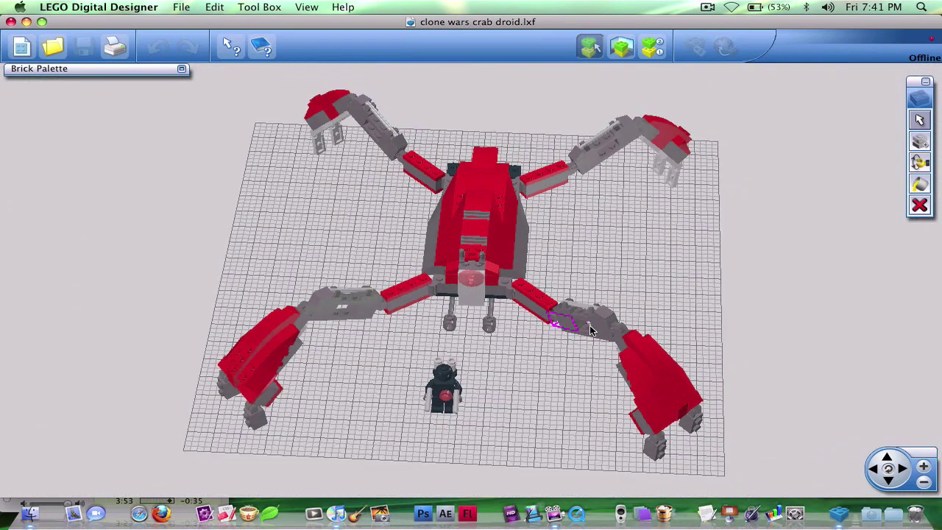
{"action": "mouse_move", "coordinate": [542, 393]}
{"action": "right_mouse_down"}
{"action": "mouse_move", "coordinate": [536, 318]}
{"action": "mouse_move", "coordinate": [572, 341]}
{"action": "mouse_move", "coordinate": [603, 306]}
{"action": "right_mouse_up"}
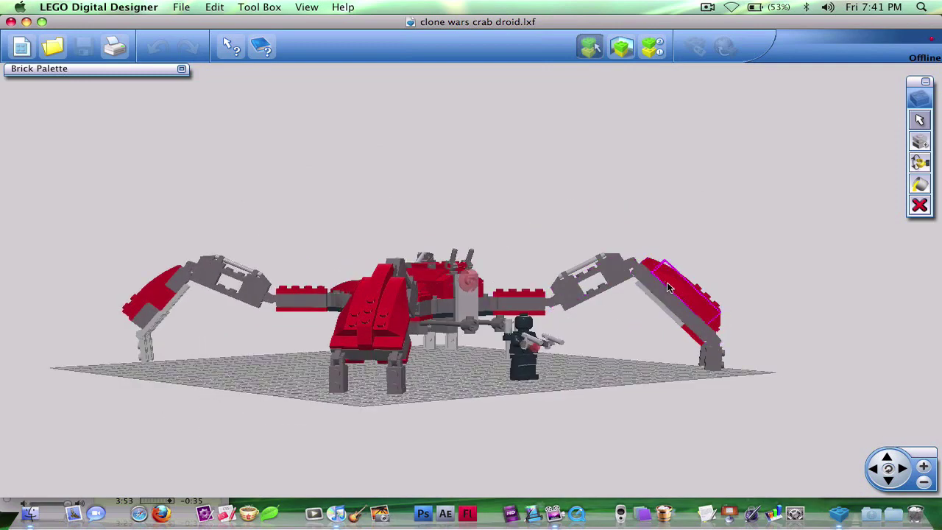
{"action": "mouse_move", "coordinate": [508, 302]}
{"action": "right_mouse_down"}
{"action": "mouse_move", "coordinate": [605, 399]}
{"action": "mouse_move", "coordinate": [480, 425]}
{"action": "mouse_move", "coordinate": [439, 418]}
{"action": "right_mouse_up"}
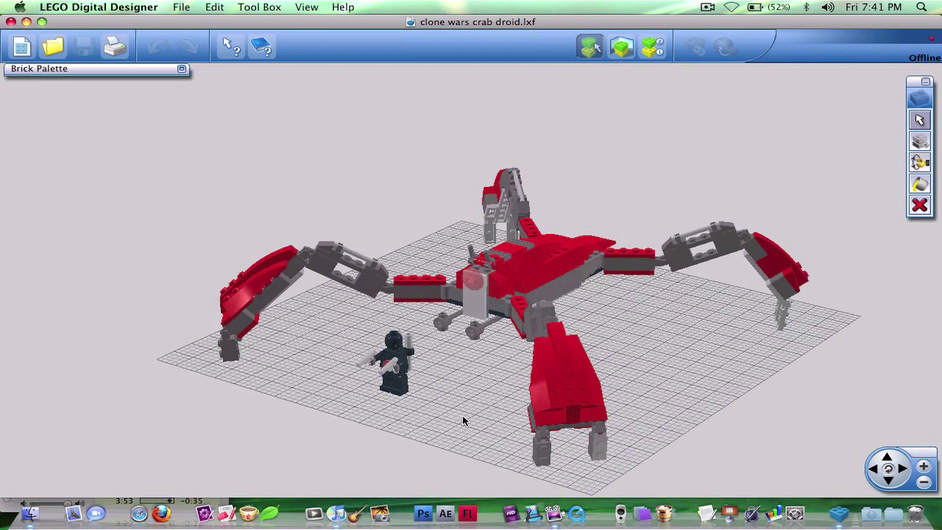
Orbit down to a low front view of the droid, then up to a near-overhead angle
{"action": "mouse_move", "coordinate": [458, 418]}
{"action": "right_mouse_down"}
{"action": "mouse_move", "coordinate": [569, 370]}
{"action": "mouse_move", "coordinate": [539, 387]}
{"action": "right_mouse_up"}
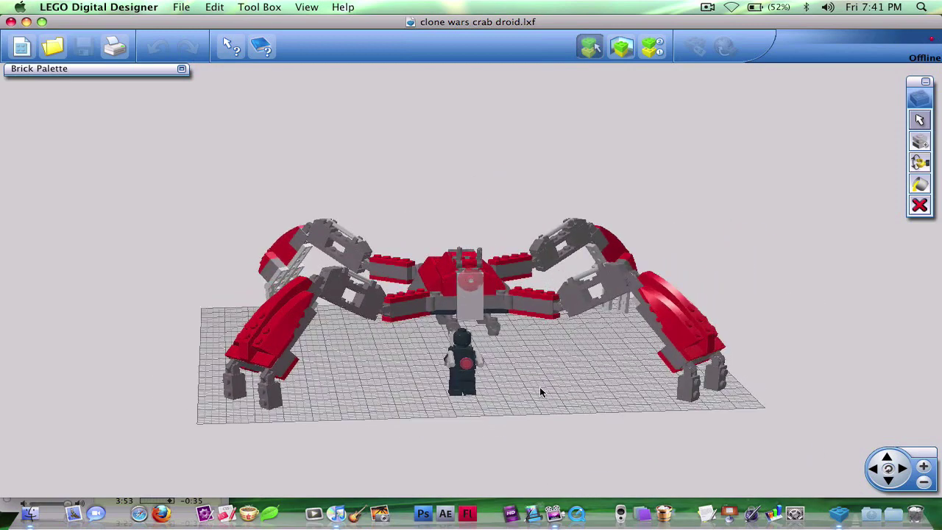
{"action": "mouse_move", "coordinate": [498, 324]}
{"action": "right_mouse_down"}
{"action": "mouse_move", "coordinate": [503, 440]}
{"action": "mouse_move", "coordinate": [545, 346]}
{"action": "mouse_move", "coordinate": [572, 406]}
{"action": "mouse_move", "coordinate": [572, 415]}
{"action": "mouse_move", "coordinate": [526, 431]}
{"action": "right_mouse_up"}
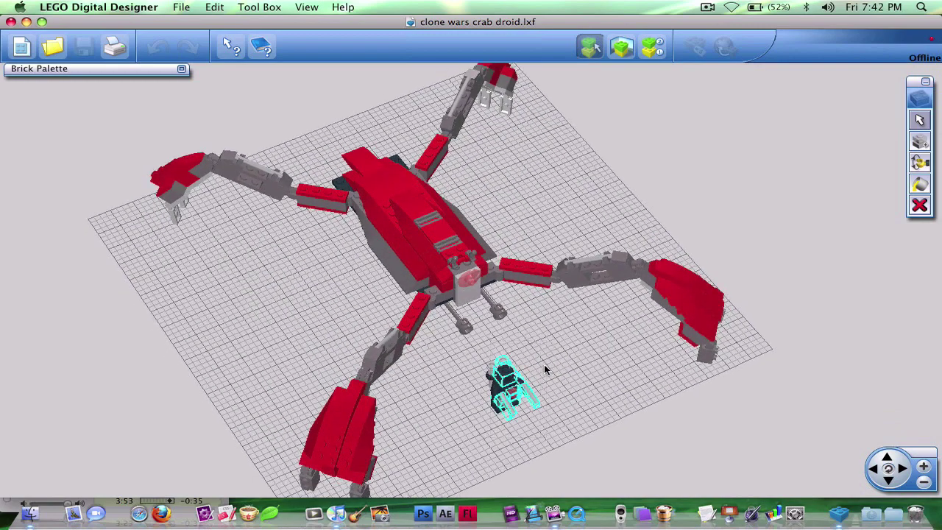
With Connected Selection, move the minifigure from the baseplate onto the droid's central body
{"action": "left_click", "coordinate": [918, 120]}
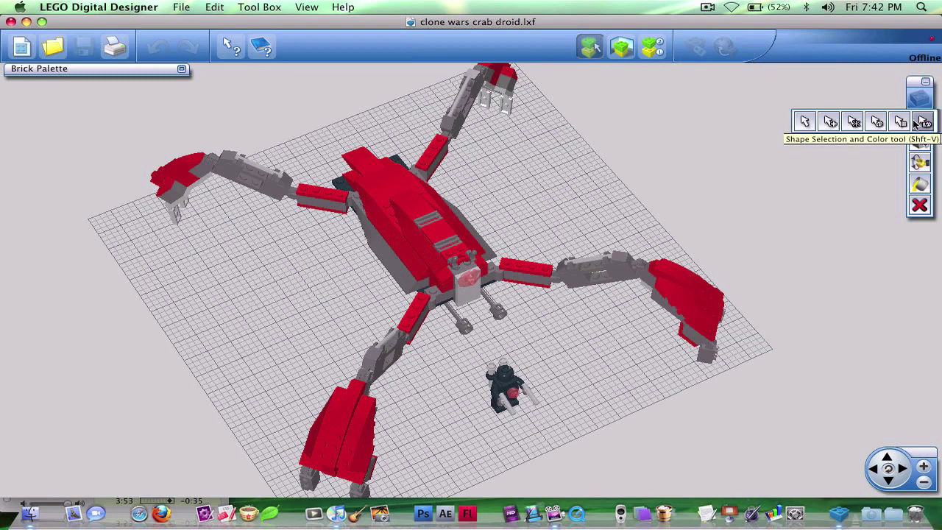
{"action": "left_click", "coordinate": [854, 123]}
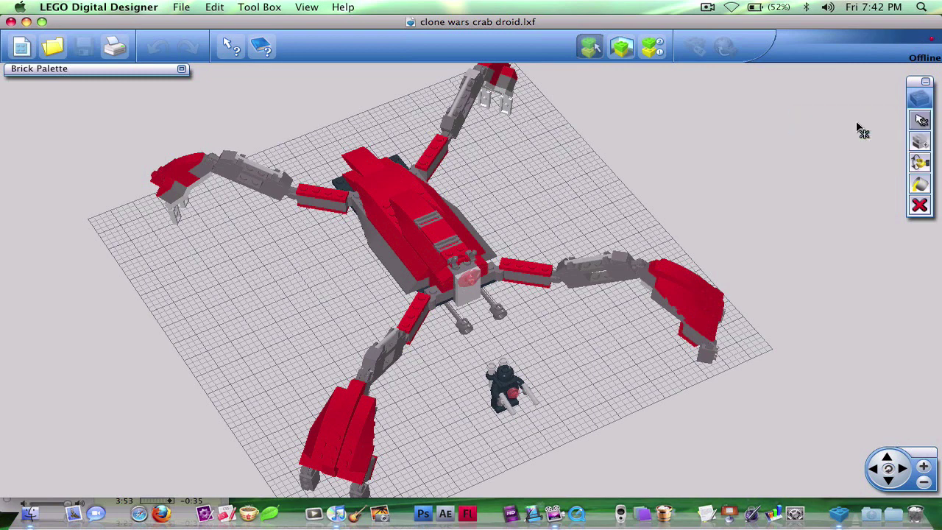
{"action": "left_click", "coordinate": [513, 400]}
{"action": "mouse_move", "coordinate": [514, 401]}
{"action": "left_mouse_down"}
{"action": "mouse_move", "coordinate": [478, 245]}
{"action": "mouse_move", "coordinate": [471, 269]}
{"action": "mouse_move", "coordinate": [456, 257]}
{"action": "left_mouse_up"}
{"action": "mouse_move", "coordinate": [491, 345]}
{"action": "right_mouse_down"}
{"action": "mouse_move", "coordinate": [436, 249]}
{"action": "mouse_move", "coordinate": [471, 339]}
{"action": "right_mouse_up"}
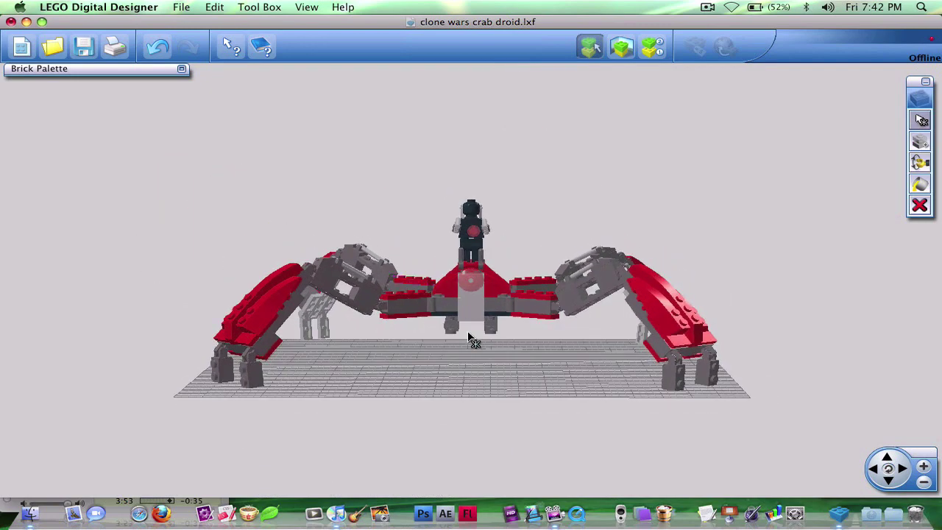
{"action": "right_click_drag", "start_coordinate": [484, 358], "coordinate": [486, 350]}
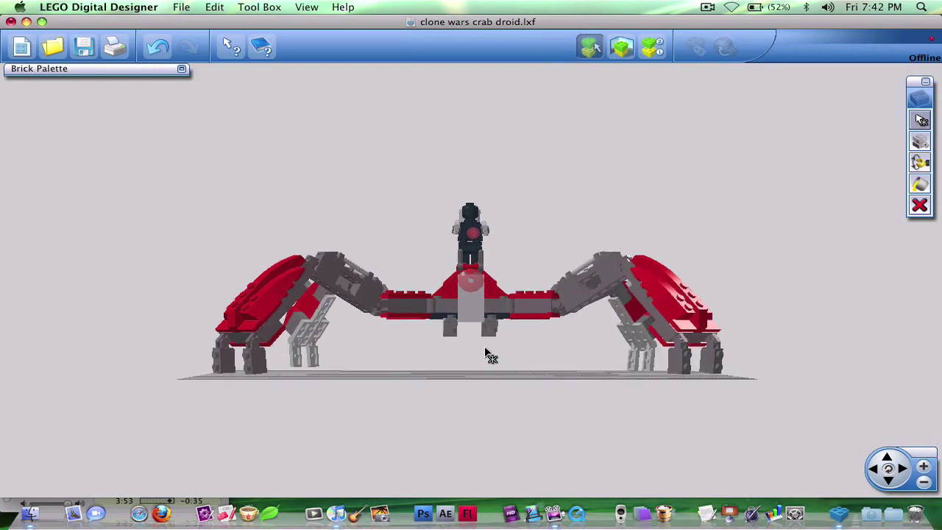
Preview the droid in the desert View mode scene and explode it into scattered bricks
{"action": "left_click", "coordinate": [622, 47]}
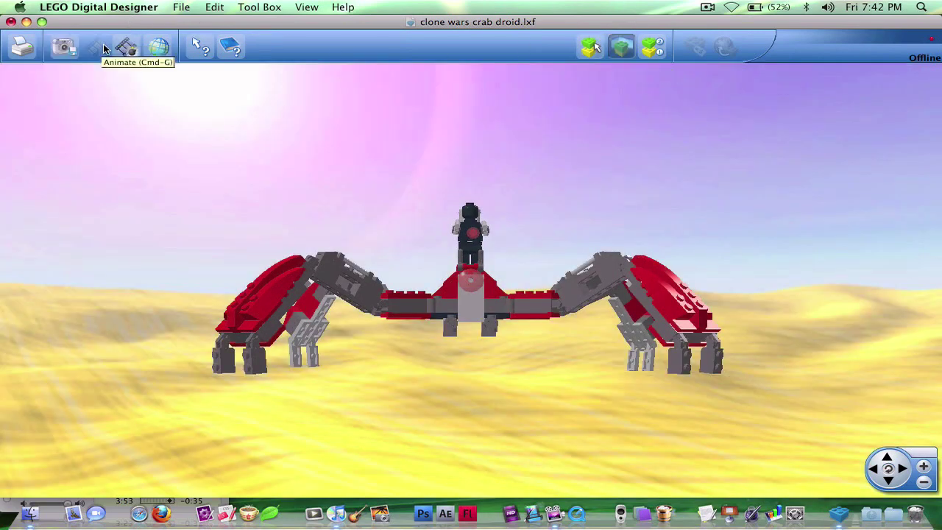
{"action": "left_click", "coordinate": [126, 48]}
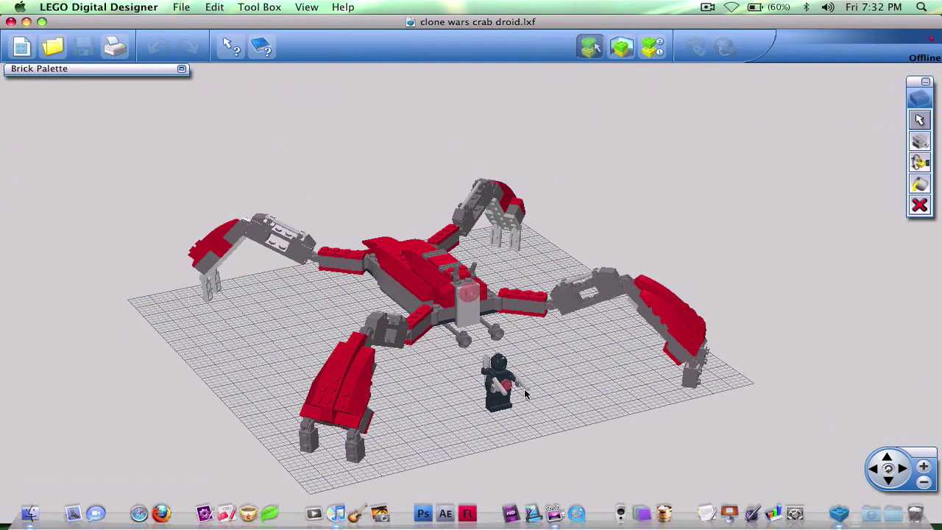
Zoom in on the blaster-armed, jetpacked minifigure, then zoom out and orbit to side views
{"action": "mouse_move", "coordinate": [527, 410]}
{"action": "right_mouse_down"}
{"action": "mouse_move", "coordinate": [454, 359]}
{"action": "mouse_move", "coordinate": [462, 378]}
{"action": "right_mouse_up"}
{"action": "right_click_drag", "start_coordinate": [482, 336], "coordinate": [491, 333]}
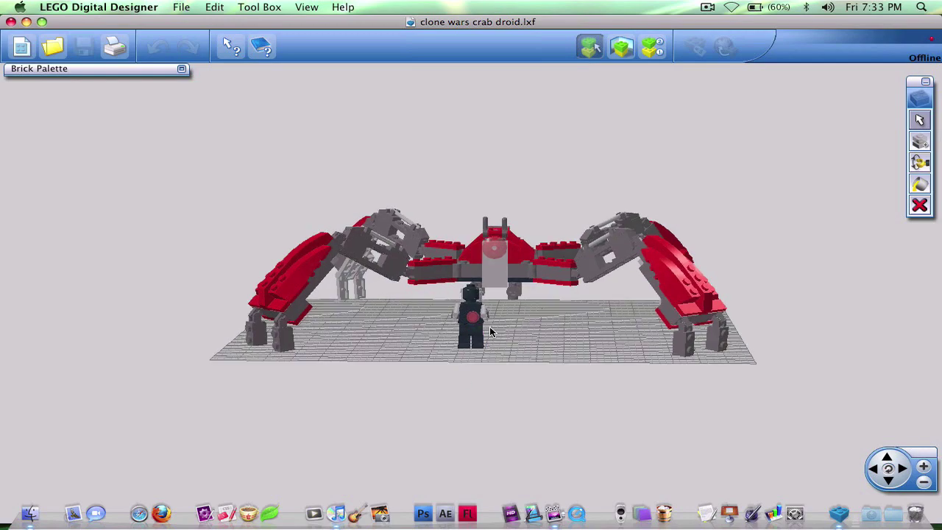
{"action": "scroll", "coordinate": [491, 333], "scroll_direction": "up", "scroll_amount": 2}
{"action": "scroll", "coordinate": [489, 331], "scroll_direction": "up", "scroll_amount": 2}
{"action": "scroll", "coordinate": [489, 333], "scroll_direction": "up", "scroll_amount": 3}
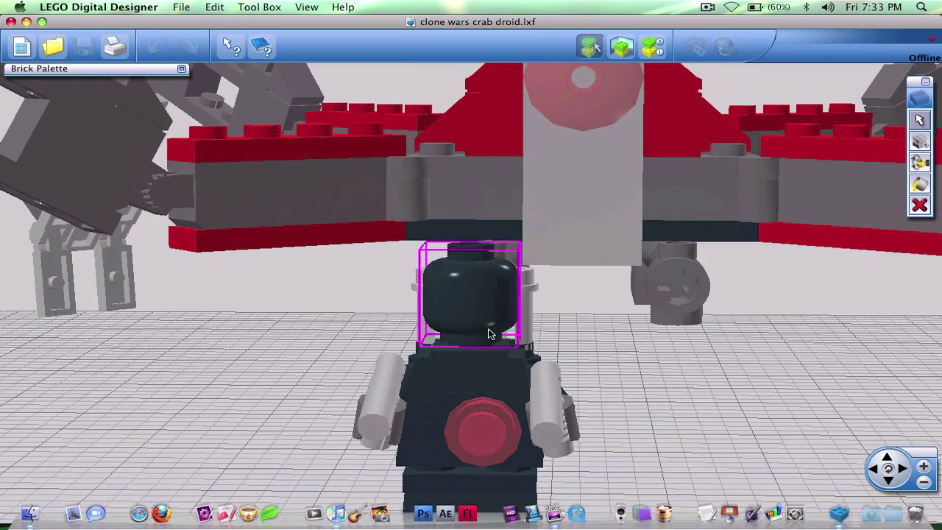
{"action": "scroll", "coordinate": [488, 328], "scroll_direction": "down", "scroll_amount": 2}
{"action": "scroll", "coordinate": [488, 331], "scroll_direction": "down", "scroll_amount": 2}
{"action": "scroll", "coordinate": [489, 330], "scroll_direction": "down", "scroll_amount": 1}
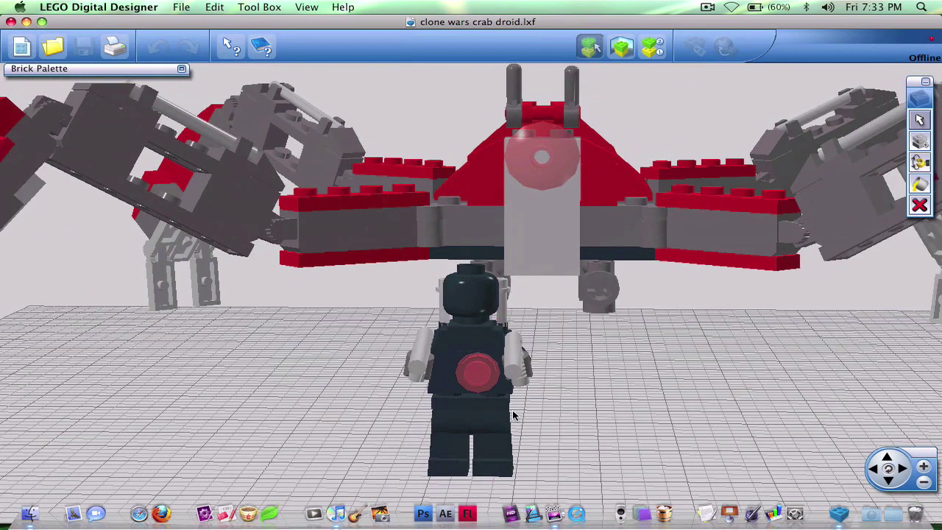
{"action": "mouse_move", "coordinate": [480, 376]}
{"action": "right_mouse_down"}
{"action": "mouse_move", "coordinate": [490, 393]}
{"action": "mouse_move", "coordinate": [599, 370]}
{"action": "mouse_move", "coordinate": [829, 388]}
{"action": "mouse_move", "coordinate": [824, 336]}
{"action": "mouse_move", "coordinate": [718, 384]}
{"action": "mouse_move", "coordinate": [589, 412]}
{"action": "mouse_move", "coordinate": [485, 372]}
{"action": "right_mouse_up"}
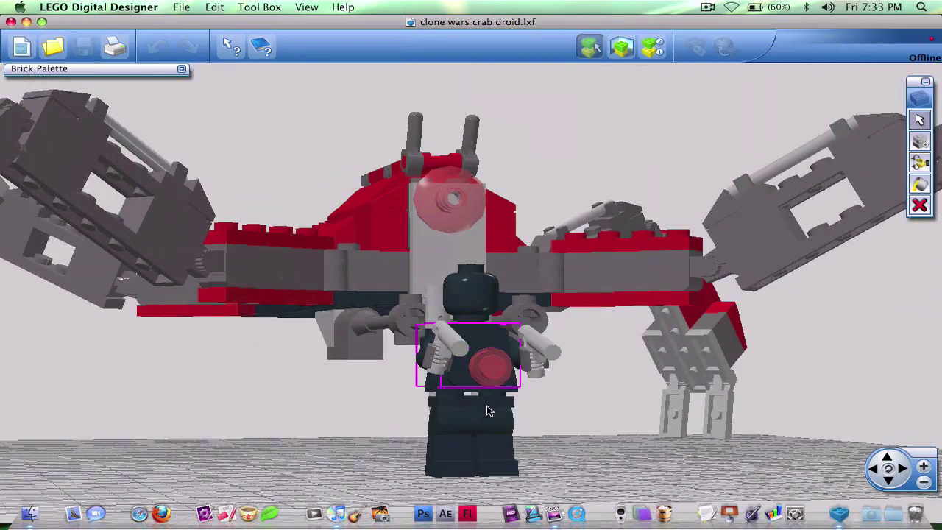
{"action": "right_click_drag", "start_coordinate": [486, 410], "coordinate": [377, 400]}
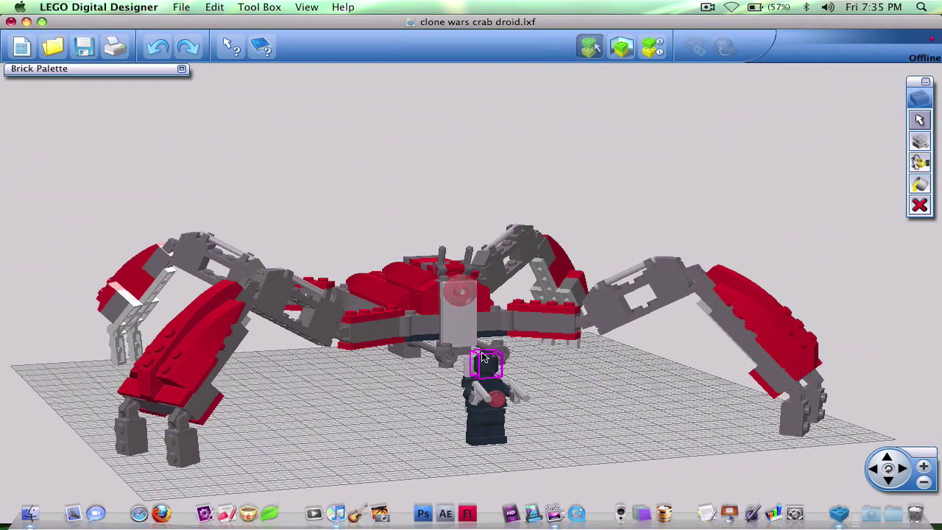
Orbit around to the droid's front, then up to a higher angled view
{"action": "mouse_move", "coordinate": [482, 357]}
{"action": "right_mouse_down"}
{"action": "mouse_move", "coordinate": [423, 357]}
{"action": "mouse_move", "coordinate": [377, 377]}
{"action": "mouse_move", "coordinate": [387, 374]}
{"action": "right_mouse_up"}
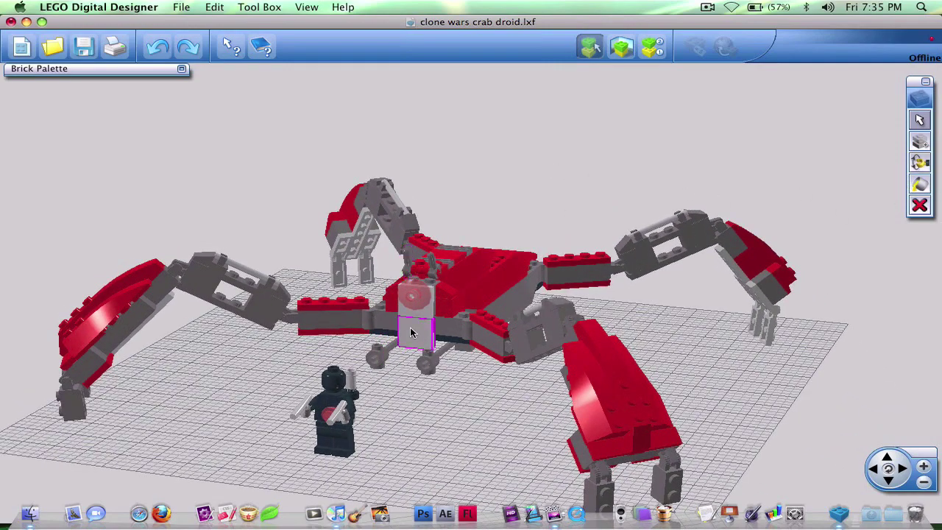
{"action": "mouse_move", "coordinate": [425, 384]}
{"action": "right_mouse_down"}
{"action": "mouse_move", "coordinate": [462, 368]}
{"action": "mouse_move", "coordinate": [413, 447]}
{"action": "mouse_move", "coordinate": [390, 400]}
{"action": "mouse_move", "coordinate": [466, 388]}
{"action": "mouse_move", "coordinate": [495, 336]}
{"action": "mouse_move", "coordinate": [456, 238]}
{"action": "mouse_move", "coordinate": [462, 337]}
{"action": "mouse_move", "coordinate": [419, 431]}
{"action": "mouse_move", "coordinate": [484, 370]}
{"action": "right_mouse_up"}
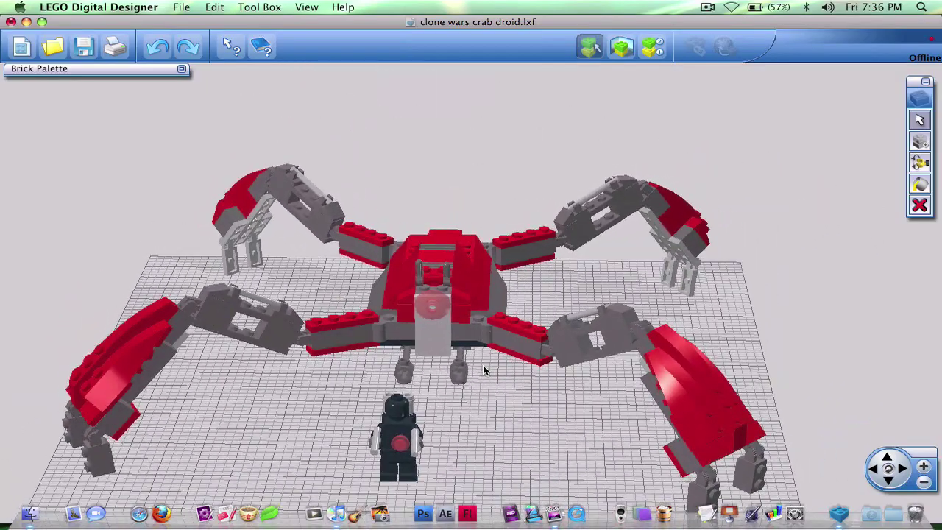